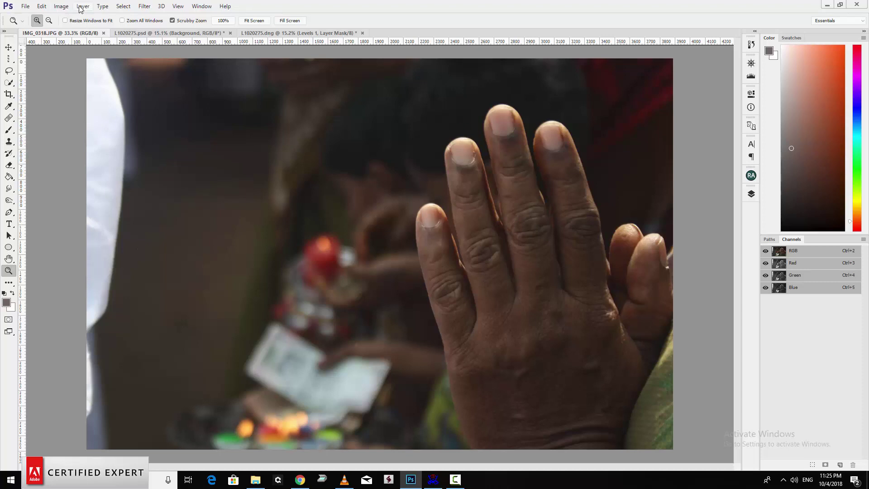
Step: Open Image > Adjustments > Levels, inspect the black, midtone and white input values, then cancel
click(59, 6)
mouse_move(74, 29)
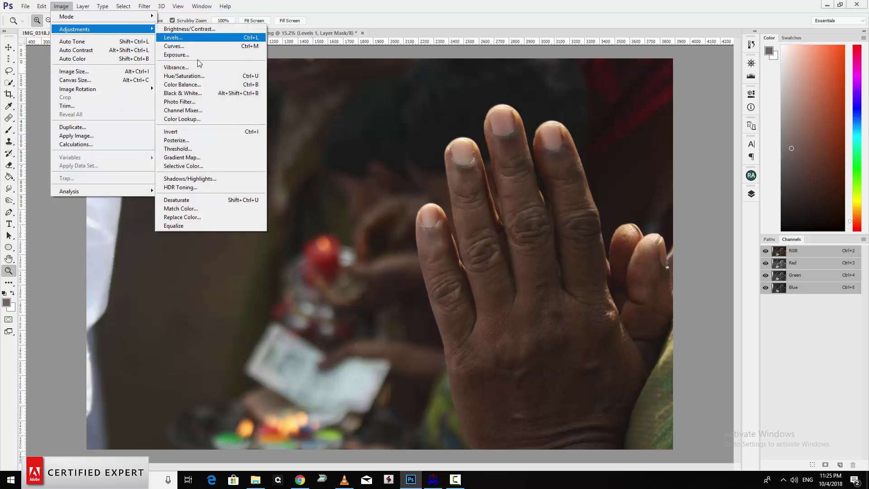
click(200, 40)
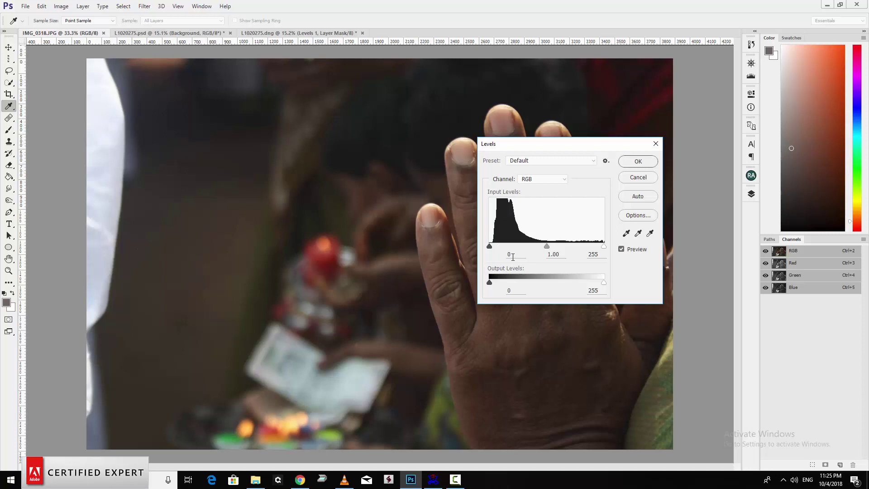
click(489, 247)
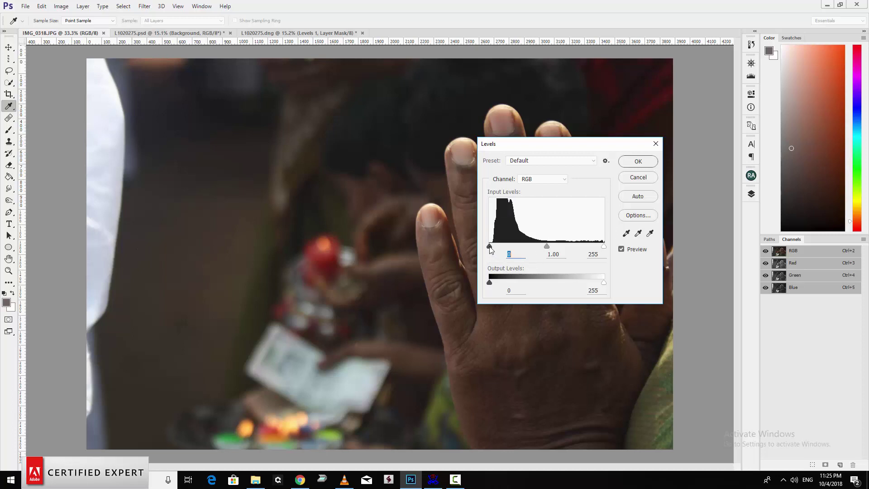
click(547, 245)
click(604, 248)
click(507, 255)
click(604, 247)
click(638, 178)
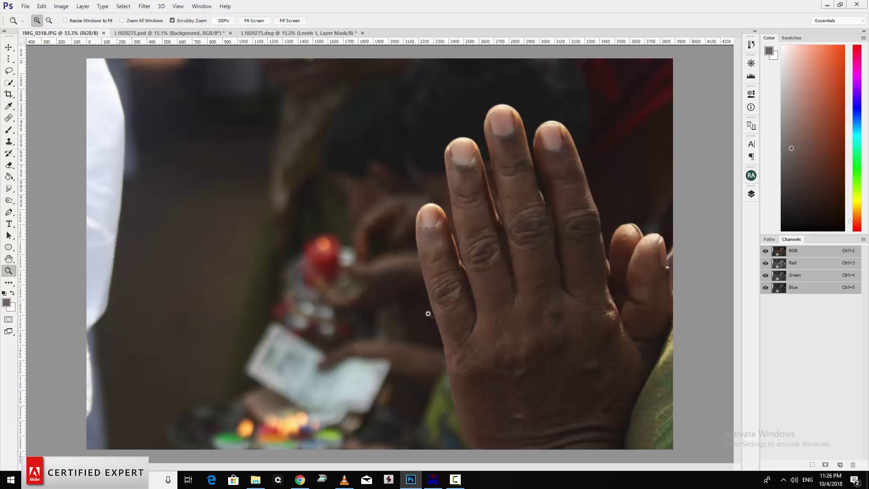
Step: Show the Layers panel and, from the Window menu, the Adjustments panel
click(61, 7)
mouse_move(74, 29)
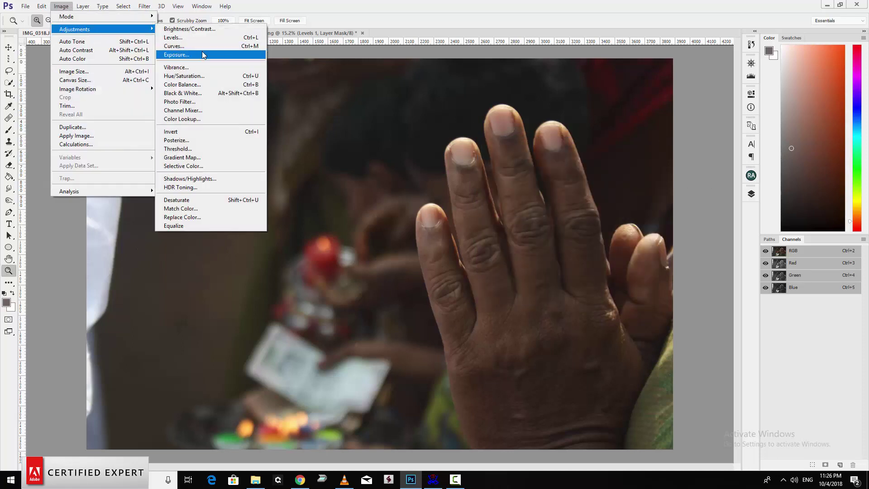
click(405, 8)
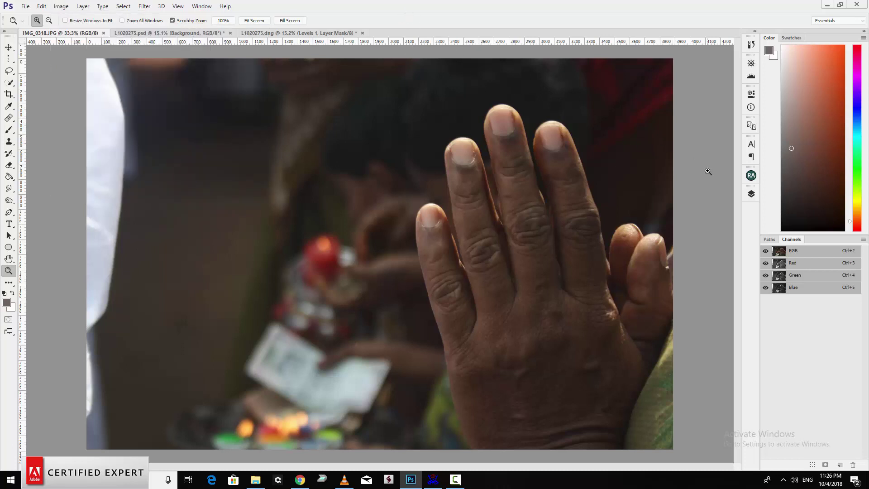
click(751, 194)
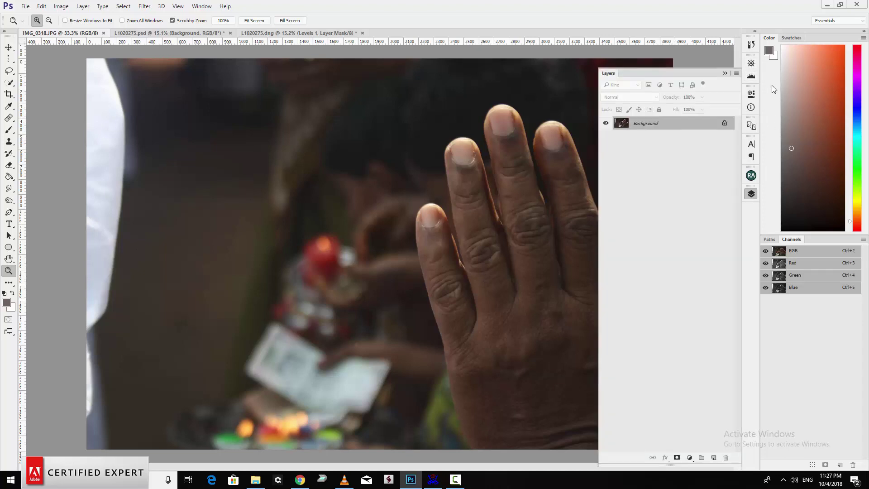
click(201, 6)
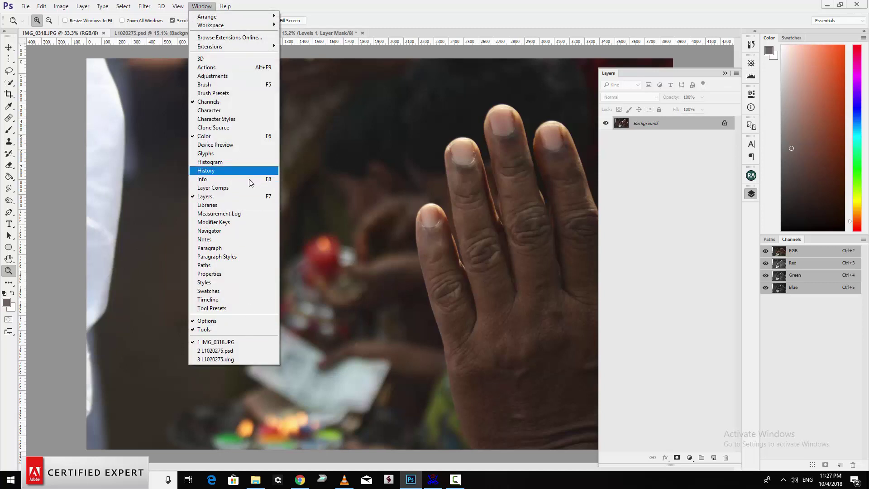
click(252, 79)
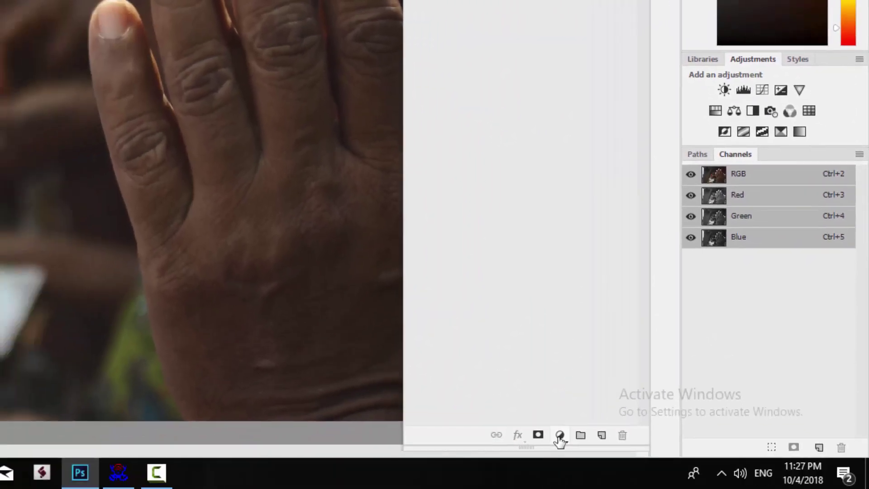
Step: Add a Levels 1 adjustment layer and drag its black input slider up to 44
click(560, 435)
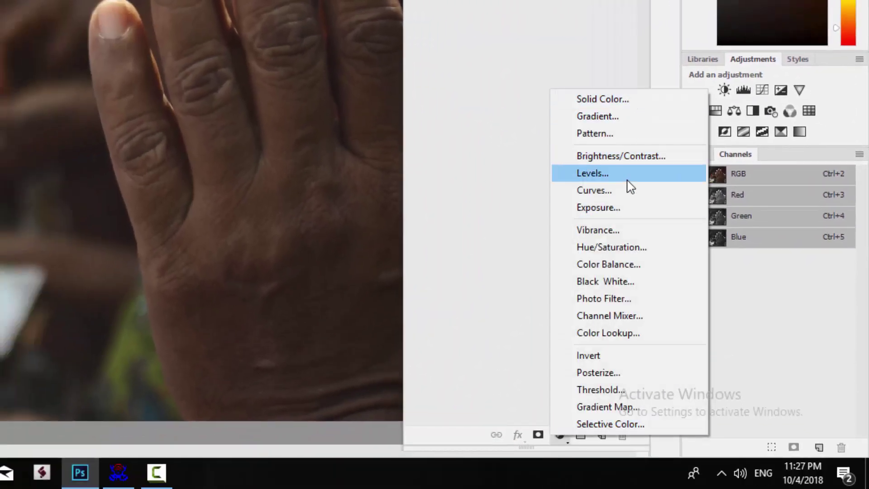
click(491, 190)
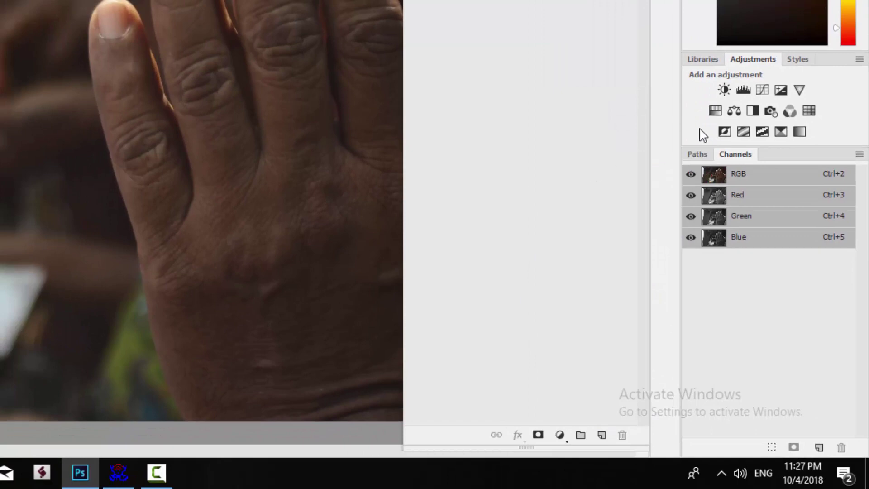
click(744, 91)
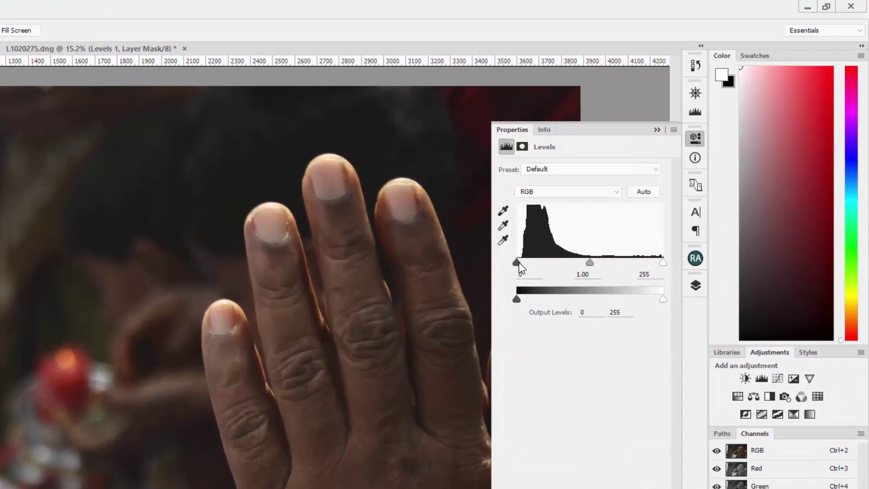
drag(519, 262, 521, 261)
drag(437, 324, 437, 324)
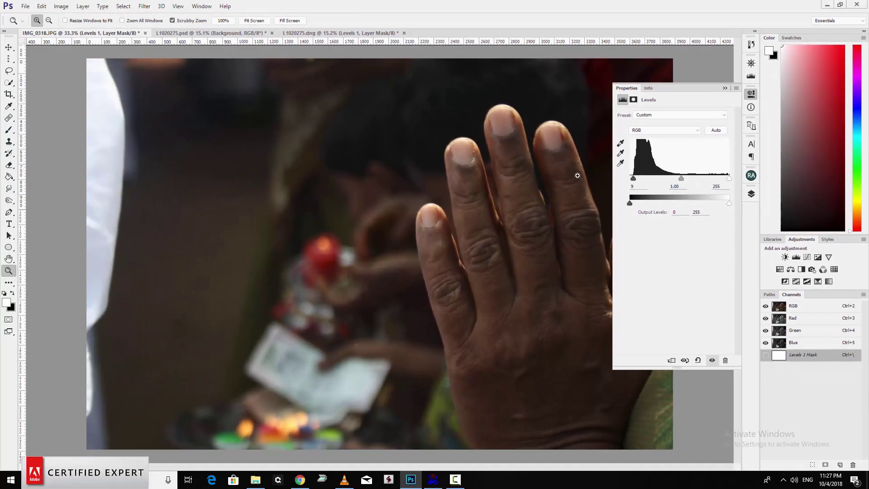
drag(633, 178, 635, 179)
drag(634, 178, 648, 179)
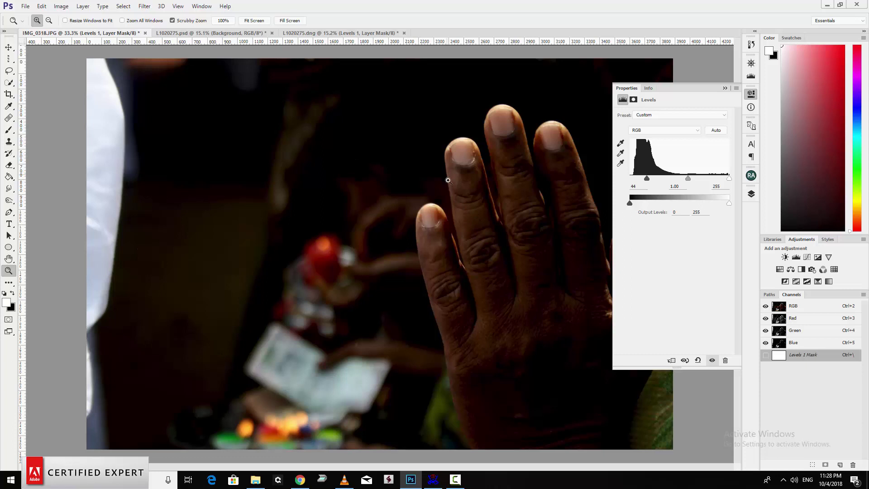
Step: Enable Show Clipping for Black/White Points and pull the black input back from 44 to 9
click(736, 88)
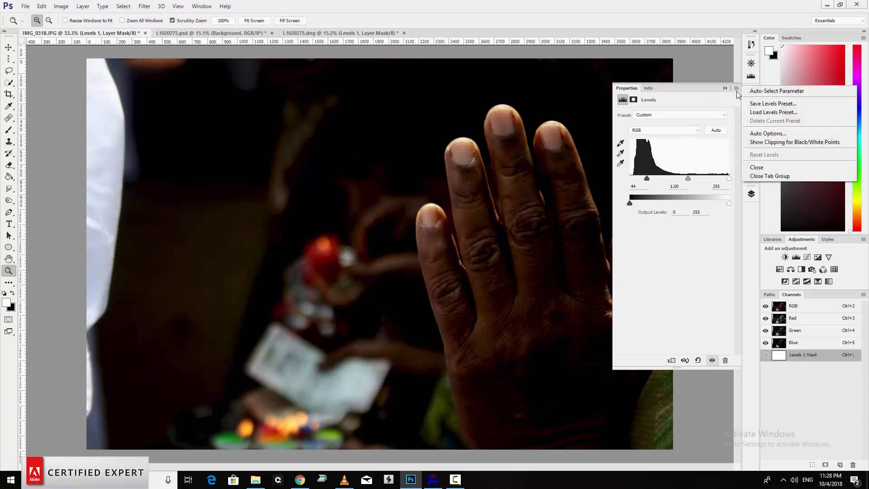
click(775, 142)
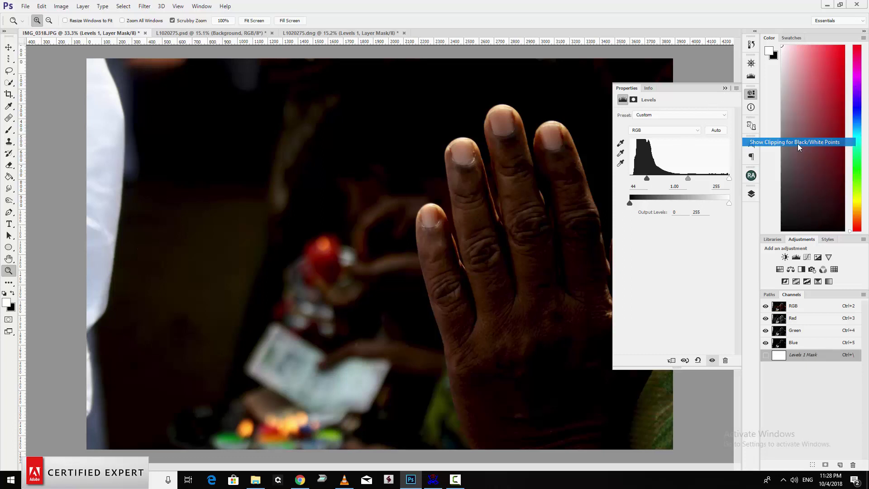
drag(647, 179, 643, 181)
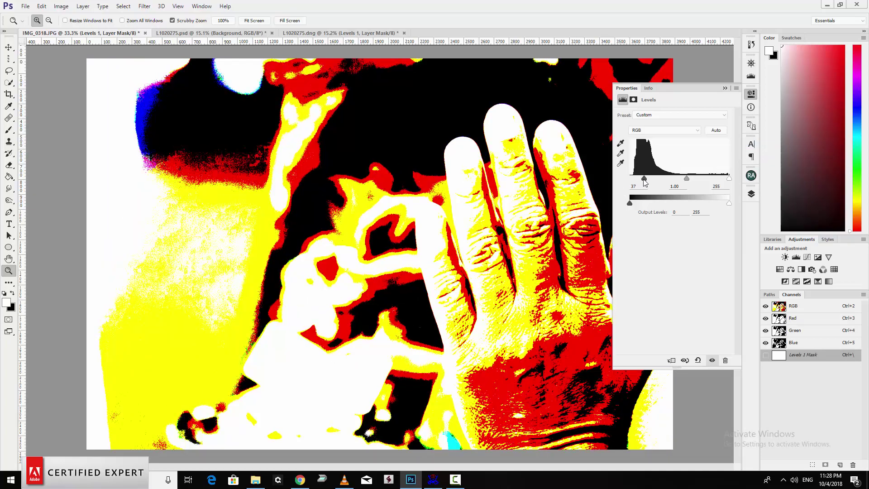
drag(645, 181, 644, 180)
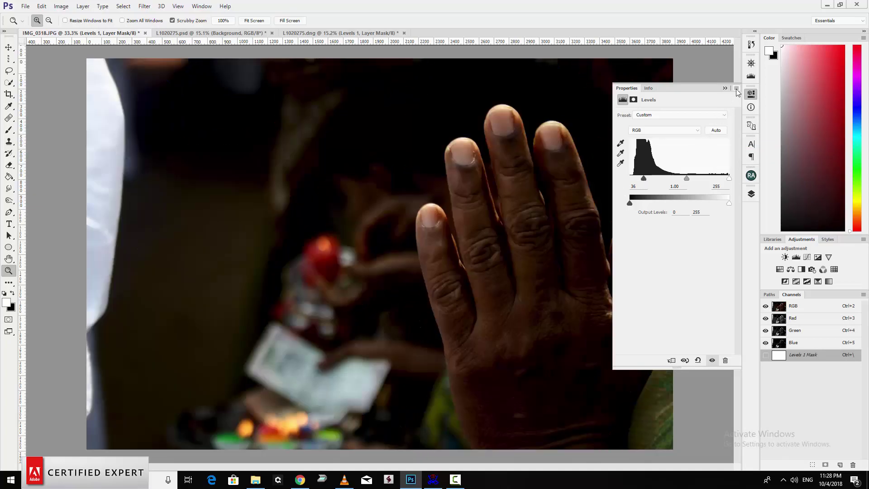
click(736, 88)
click(746, 142)
drag(643, 178, 634, 183)
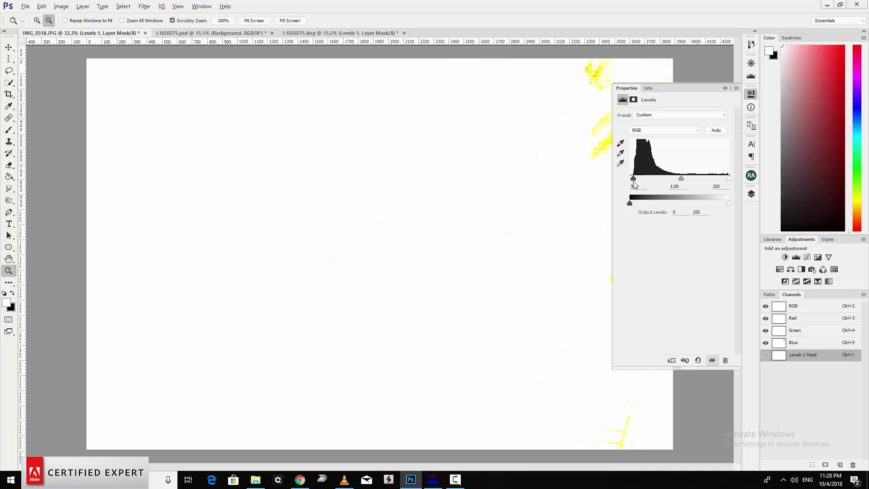
drag(634, 184, 634, 183)
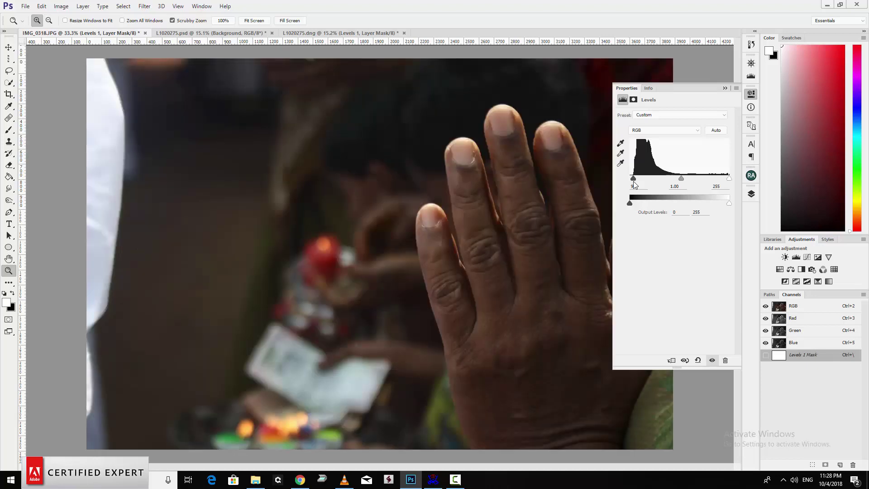
Step: Create a new Untitled-1 document and fill its canvas black using the default colours
click(26, 7)
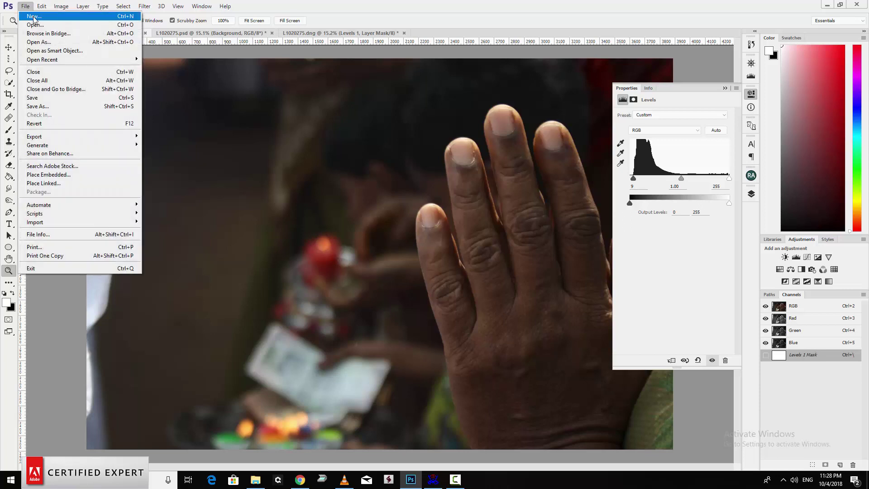
click(34, 16)
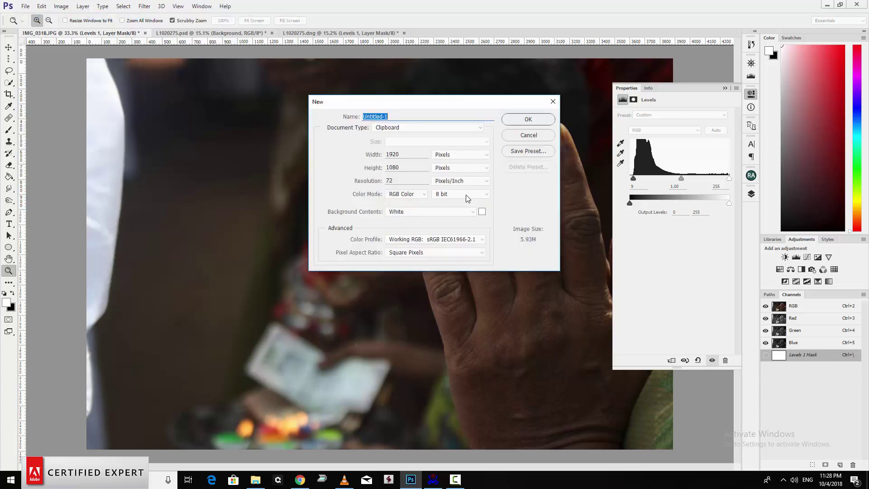
click(526, 121)
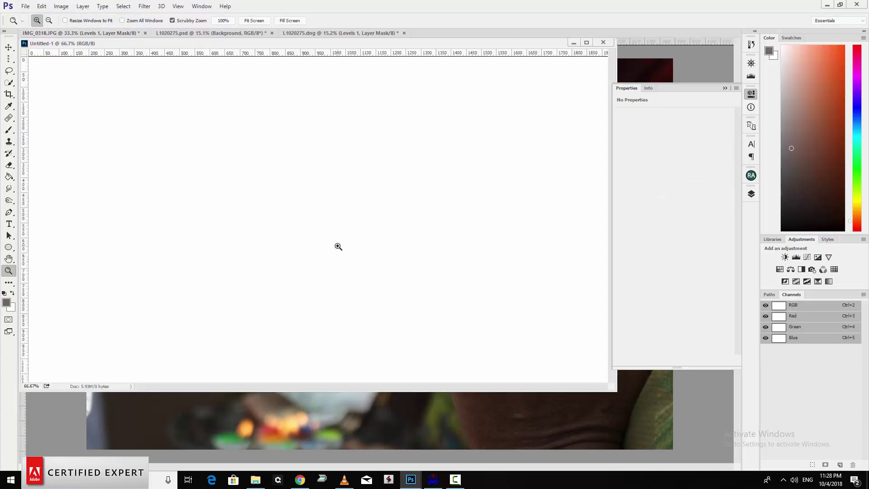
key(d)
key(x)
key(ctrl+BackSpace)
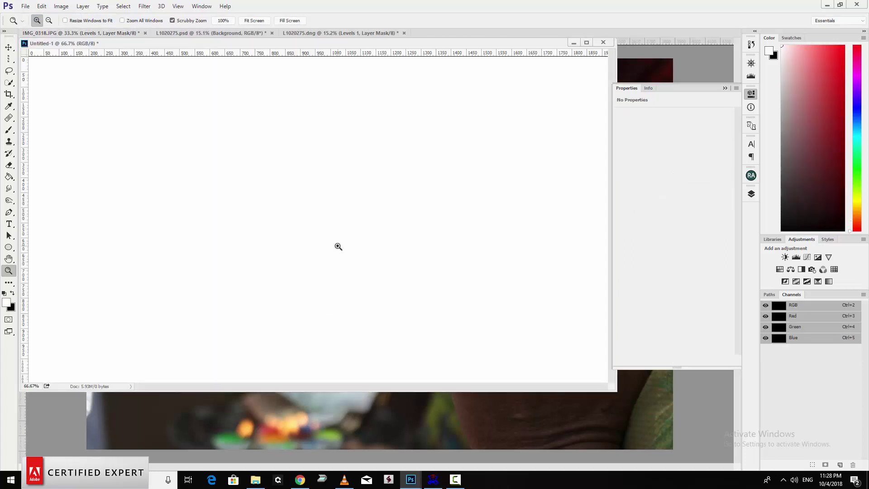
click(751, 193)
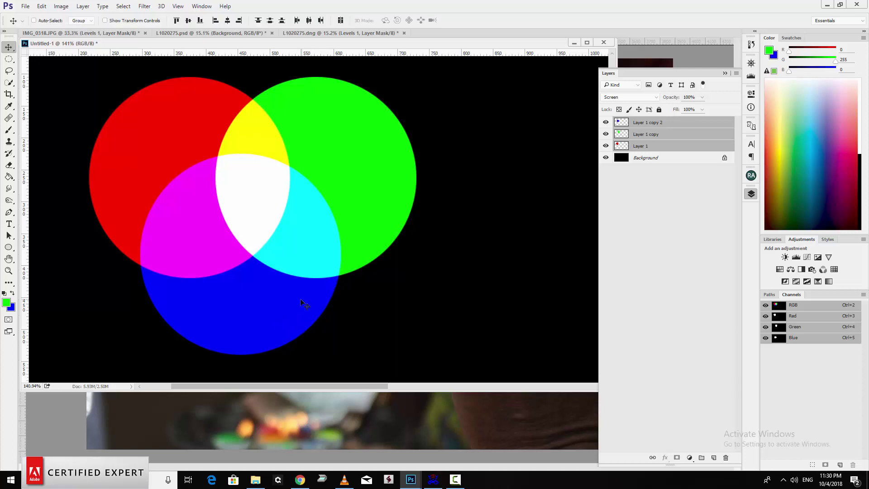
Step: With the Move tool, nudge the three circles right, deselect them, and return to IMG_0318.JPG
key(shift+v)
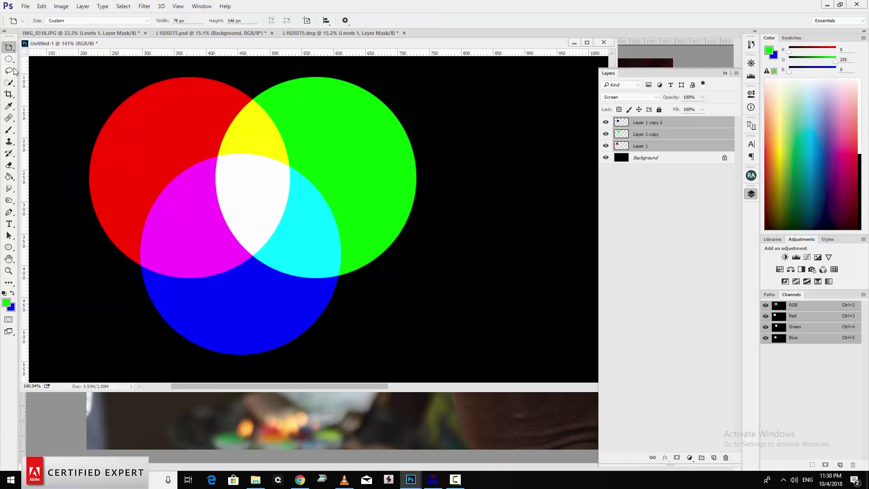
right_click(9, 47)
click(29, 49)
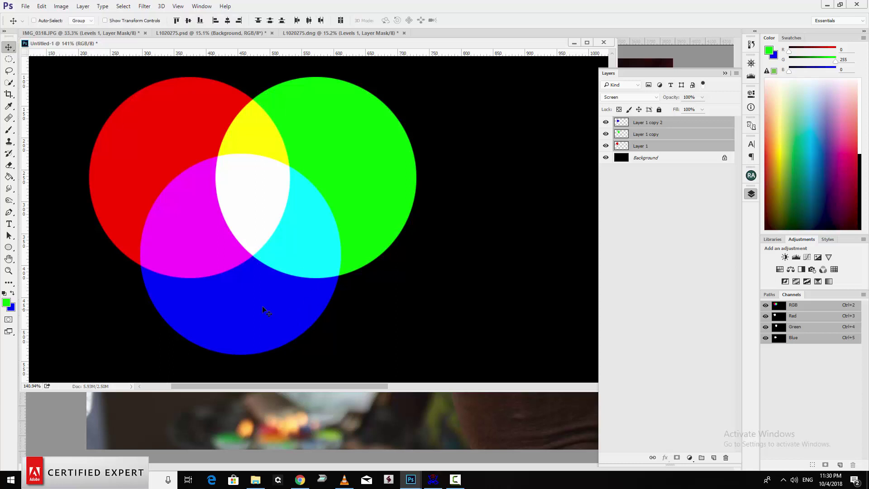
drag(268, 310, 271, 311)
click(635, 337)
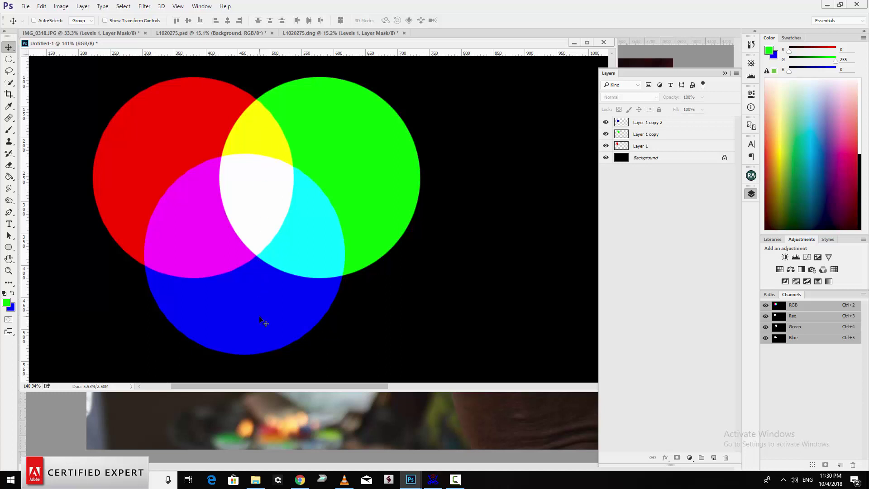
click(356, 432)
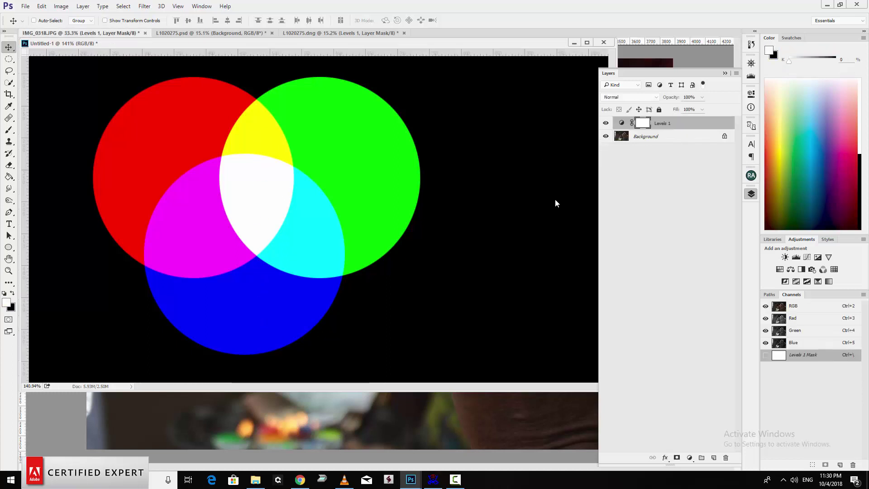
Step: Reopen Levels 1 and set black input 12 and white input 249 while previewing clipping
click(574, 43)
click(621, 124)
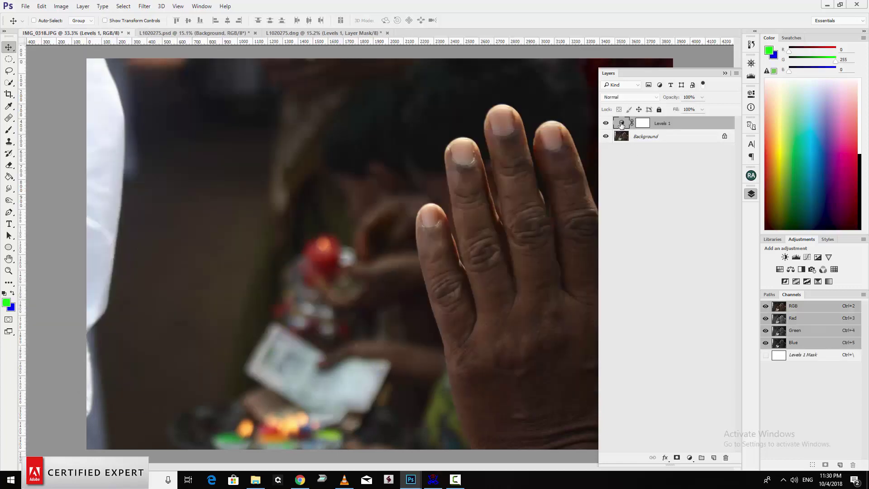
double_click(621, 124)
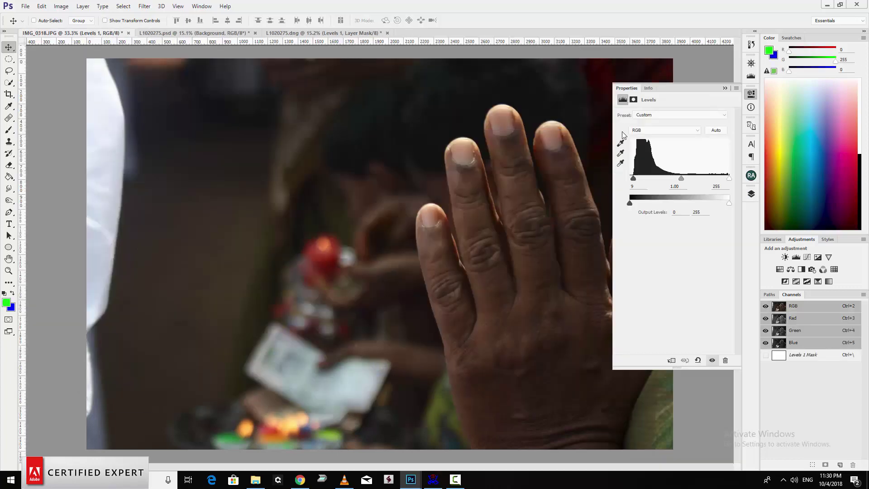
alt+click(635, 182)
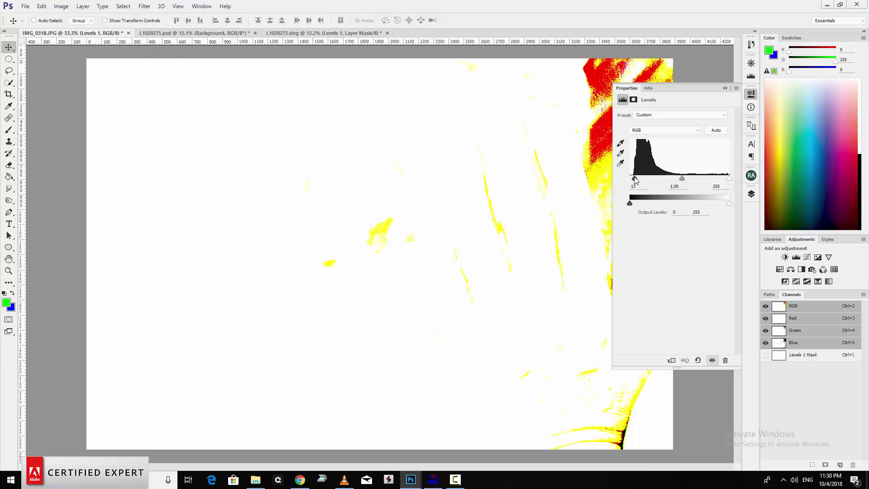
drag(634, 180, 635, 178)
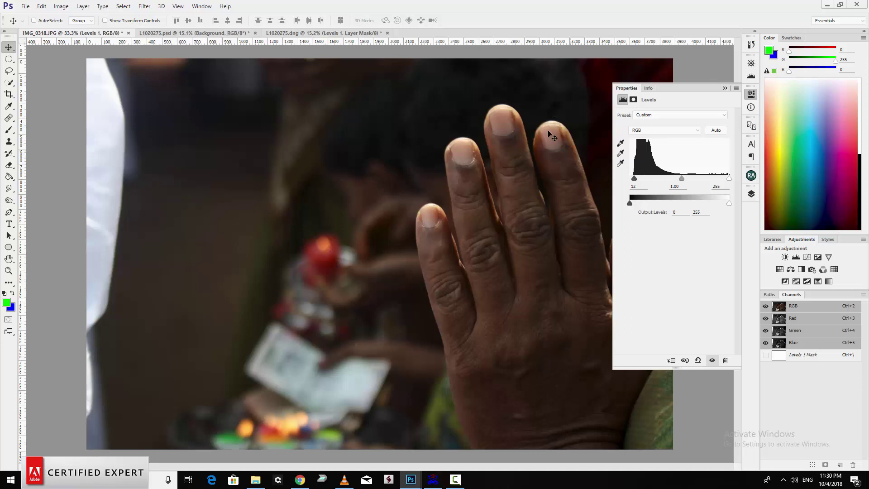
drag(729, 179, 728, 180)
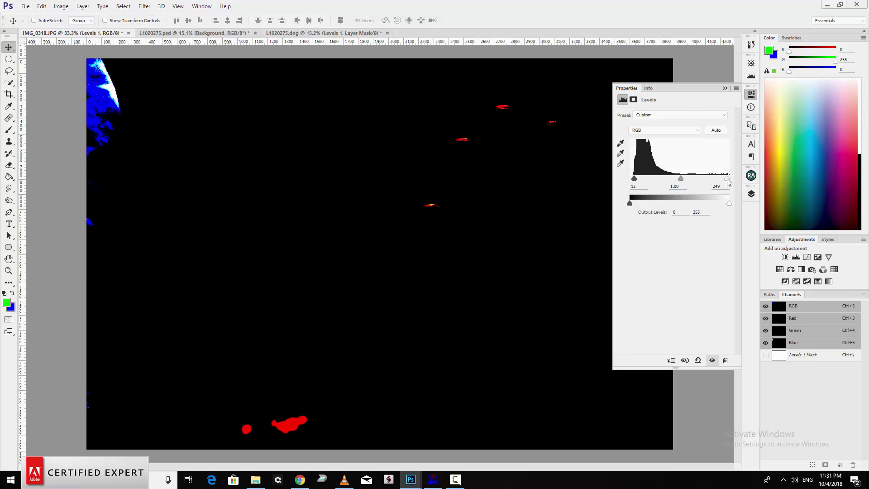
drag(727, 179, 728, 180)
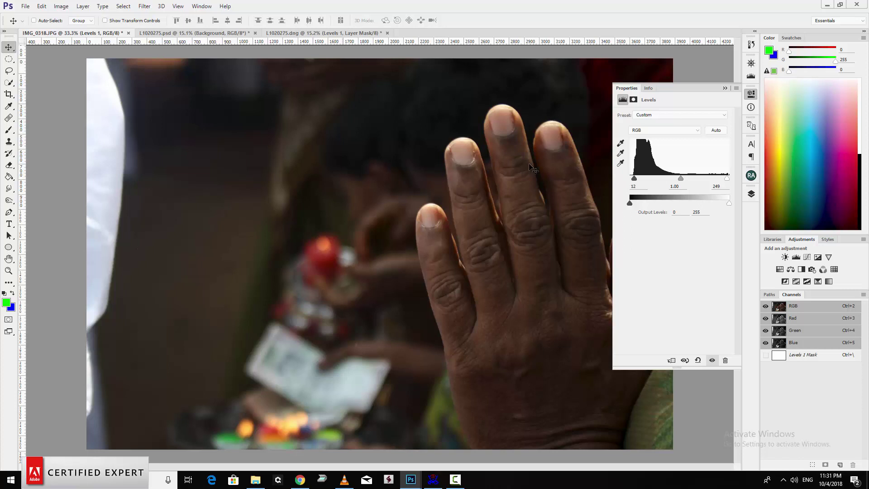
click(725, 88)
click(751, 75)
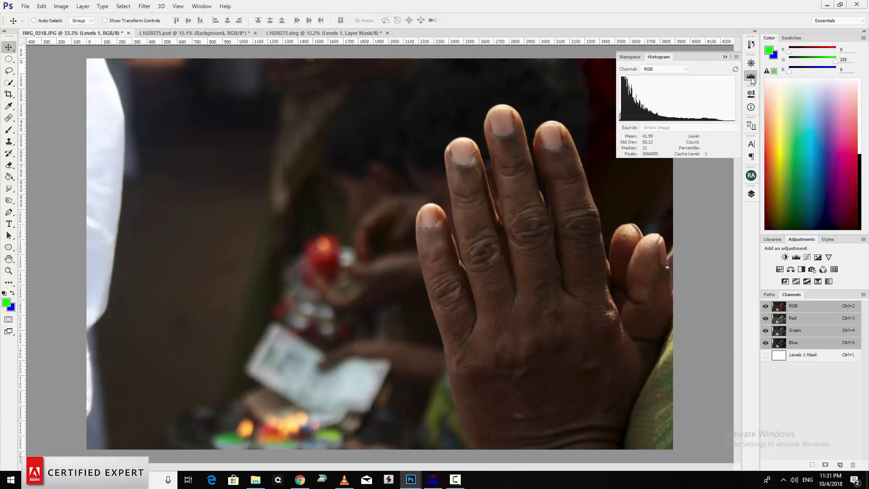
Step: Hide the Levels 1 adjustment to view the original photo's histogram
click(751, 194)
click(605, 123)
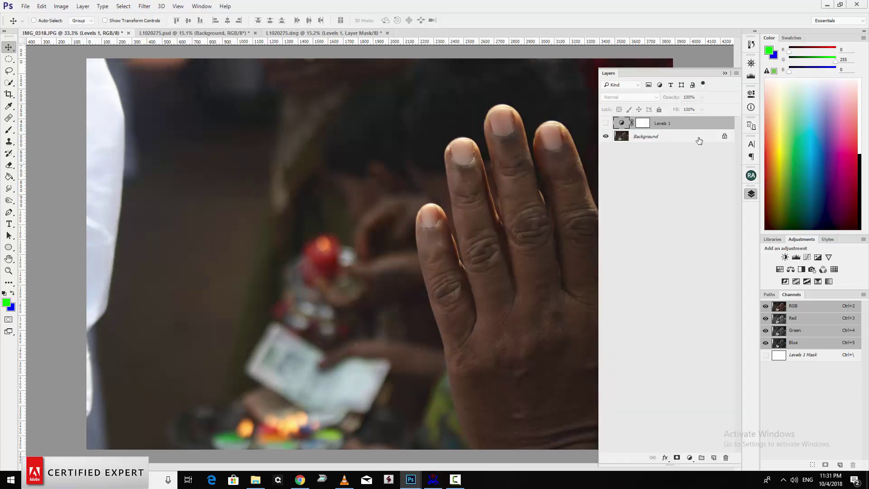
click(724, 73)
click(751, 76)
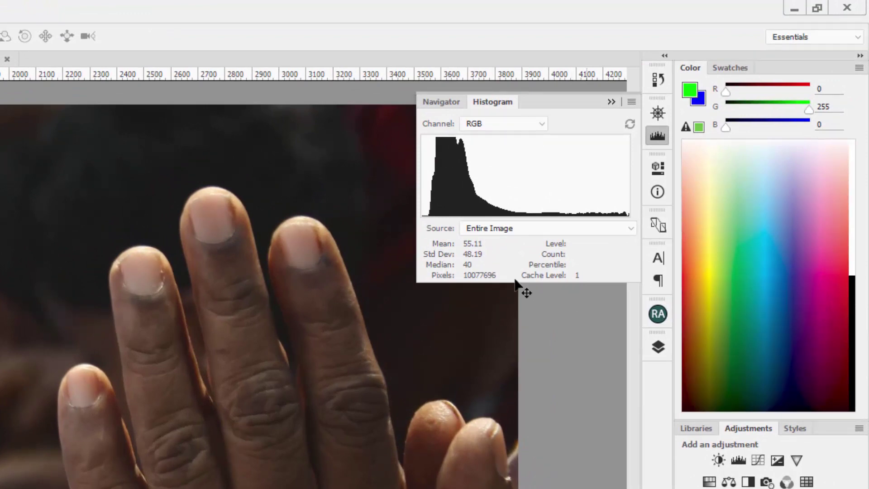
Step: Read histogram pixel counts across levels 7–12 and at level 248 (25645 pixels)
click(431, 207)
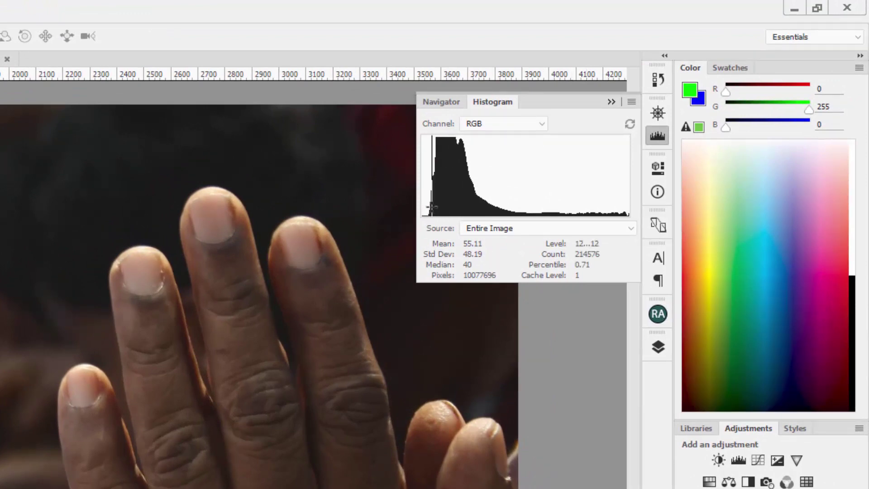
drag(431, 207, 427, 208)
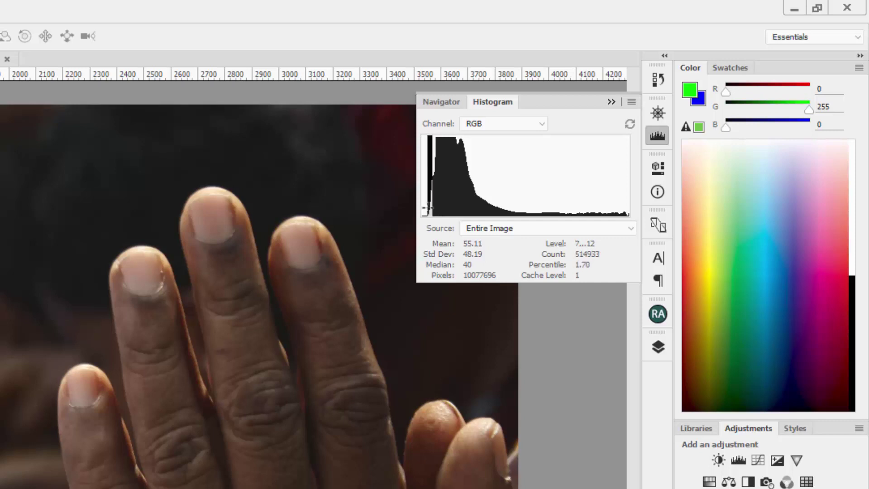
click(430, 210)
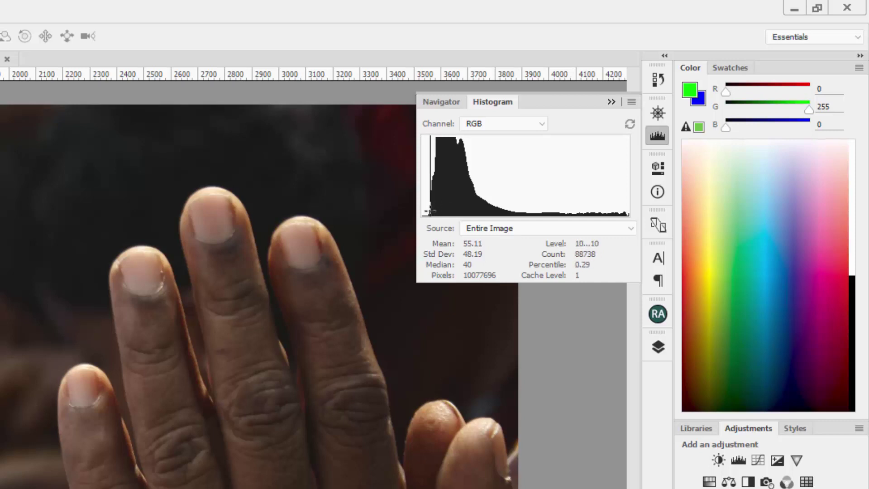
drag(429, 210, 429, 211)
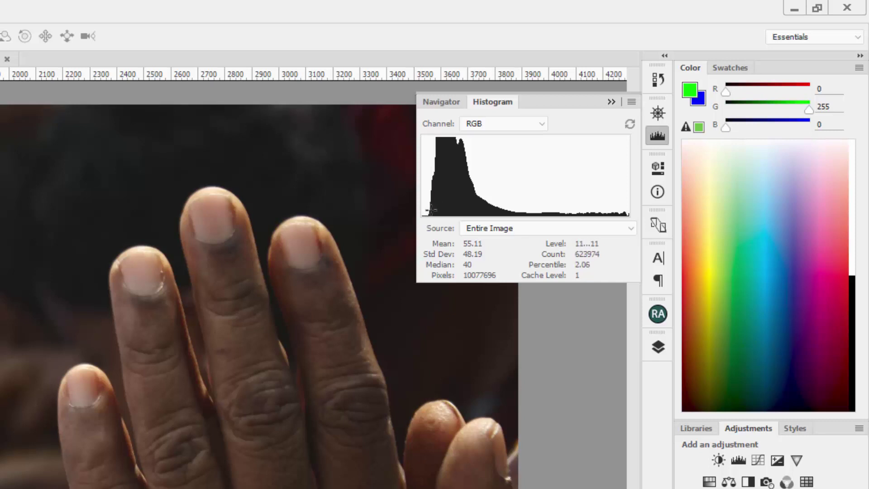
click(430, 209)
click(623, 213)
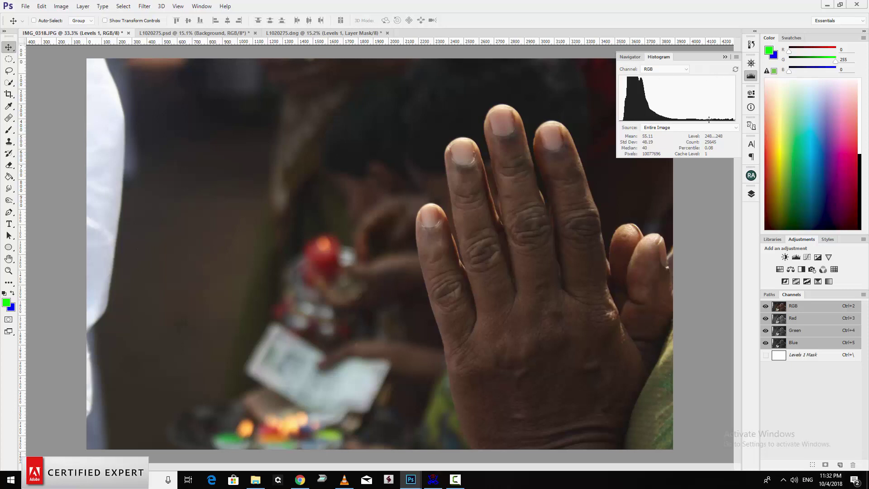
Step: Show separate Red, Green and Blue histograms, keeping RGB channel and Entire Image source, then collapse the panel
click(736, 57)
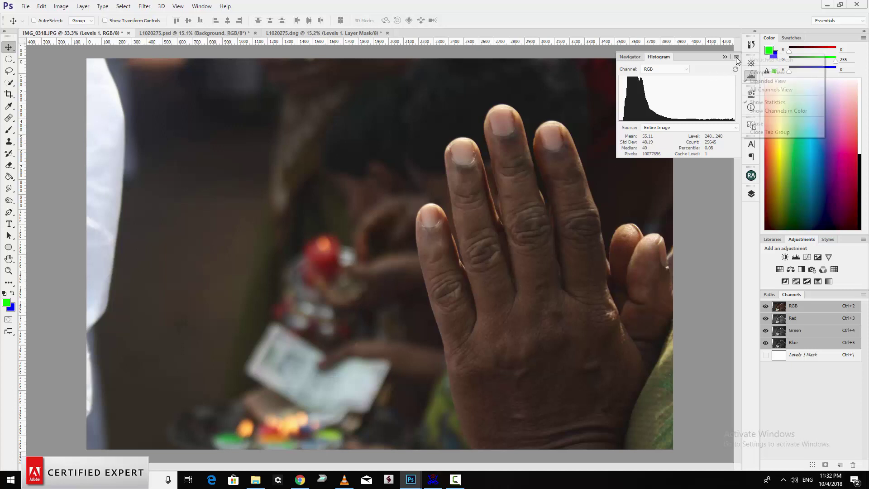
click(761, 92)
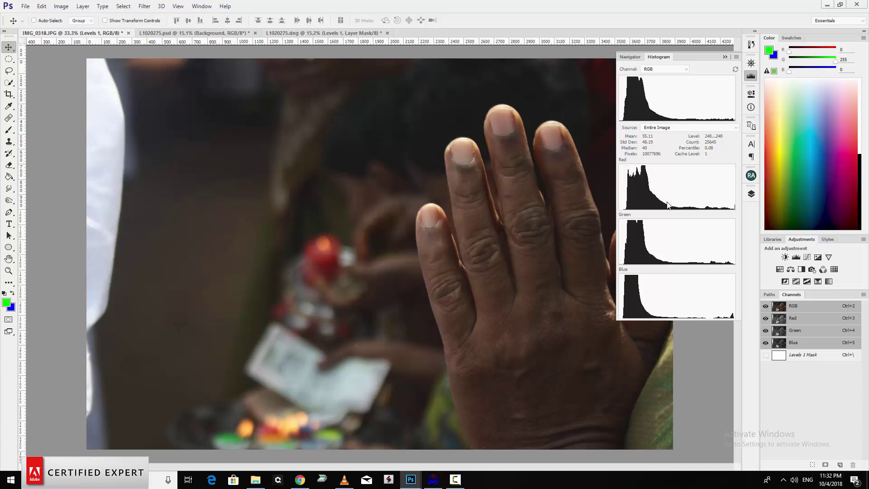
click(657, 71)
click(696, 66)
click(687, 128)
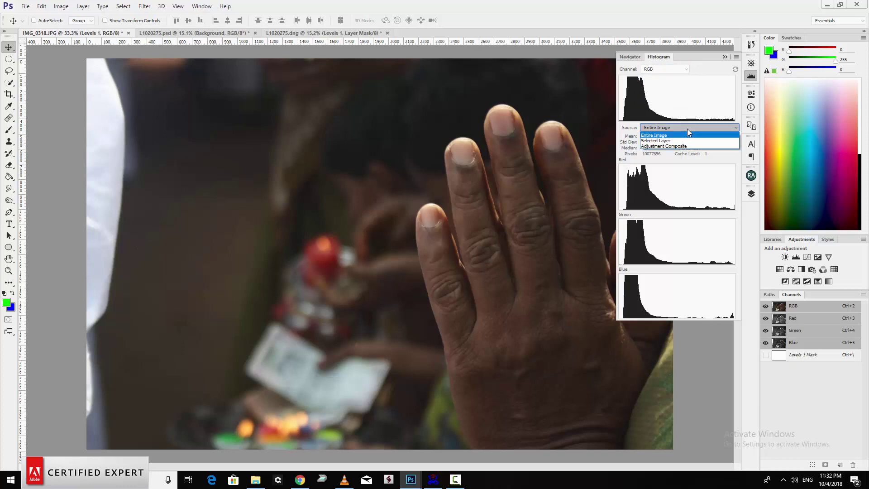
click(686, 129)
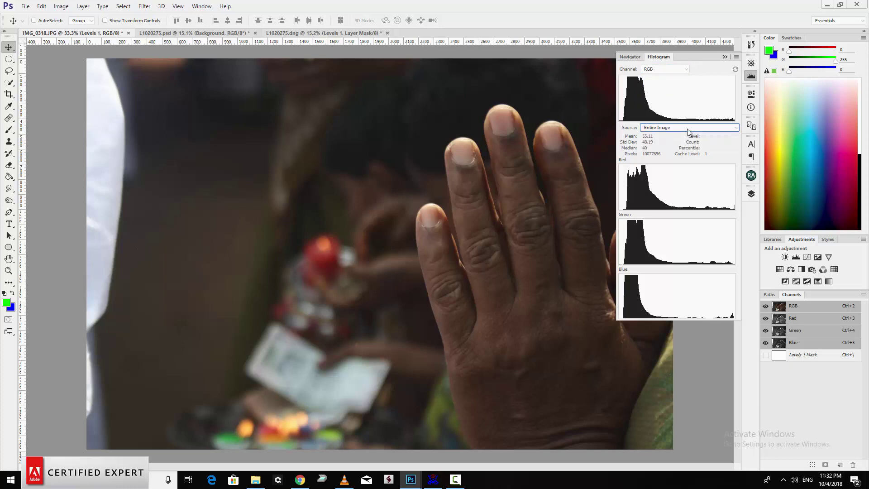
click(724, 58)
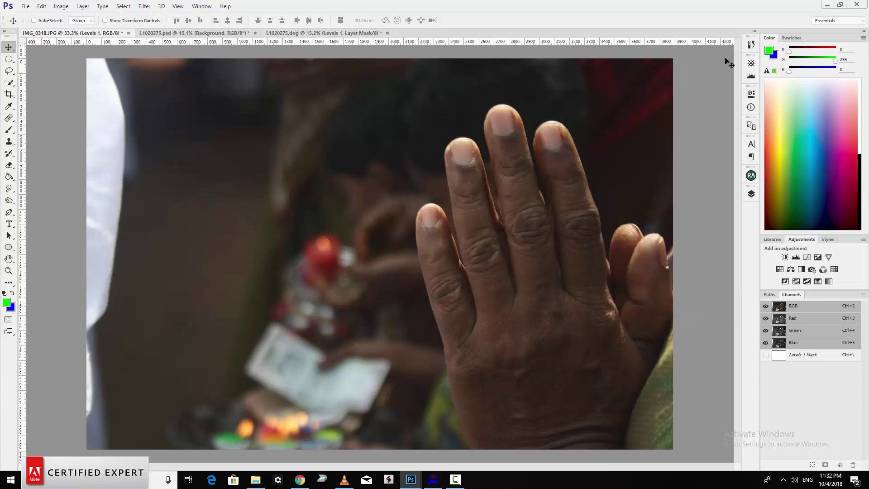
click(750, 194)
Step: Re-enable Levels 1 and set it to black 13, midtone 1.42 and white 248
click(606, 123)
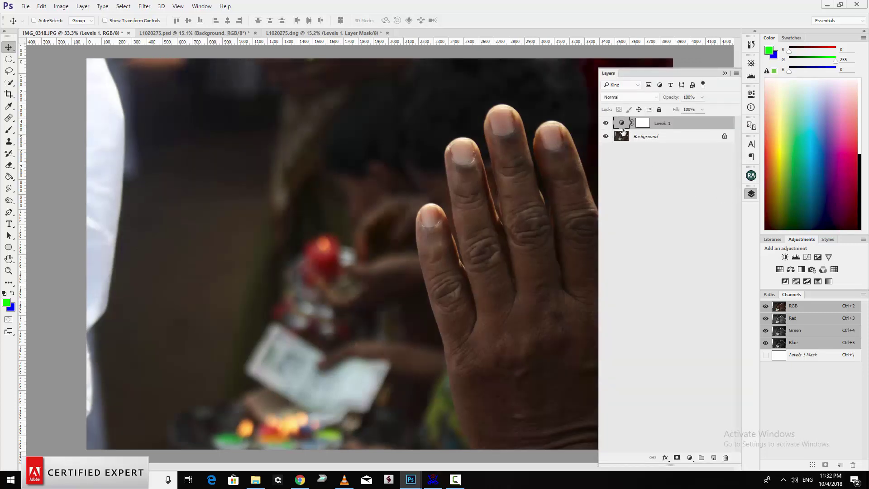
double_click(622, 123)
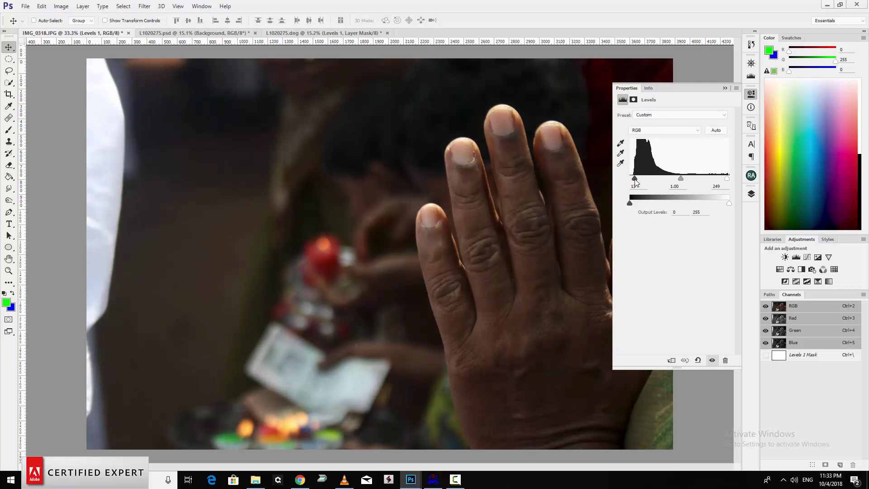
drag(728, 180, 724, 182)
alt+click(726, 181)
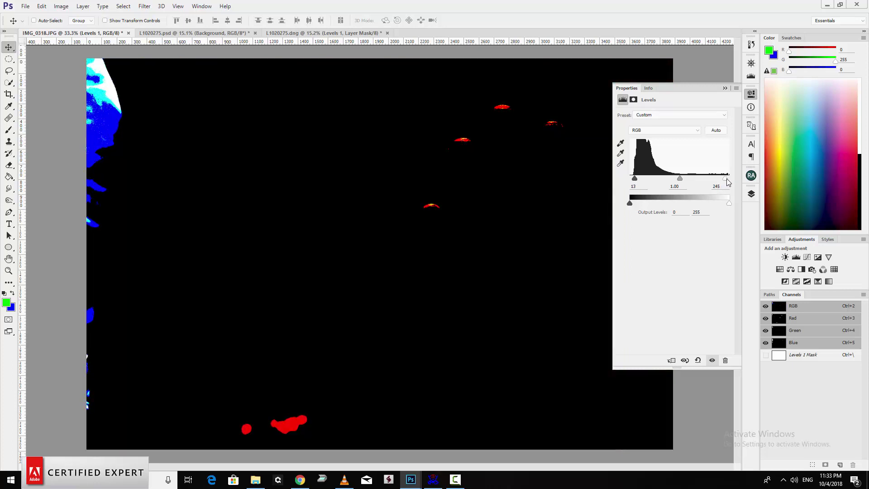
drag(726, 181, 727, 180)
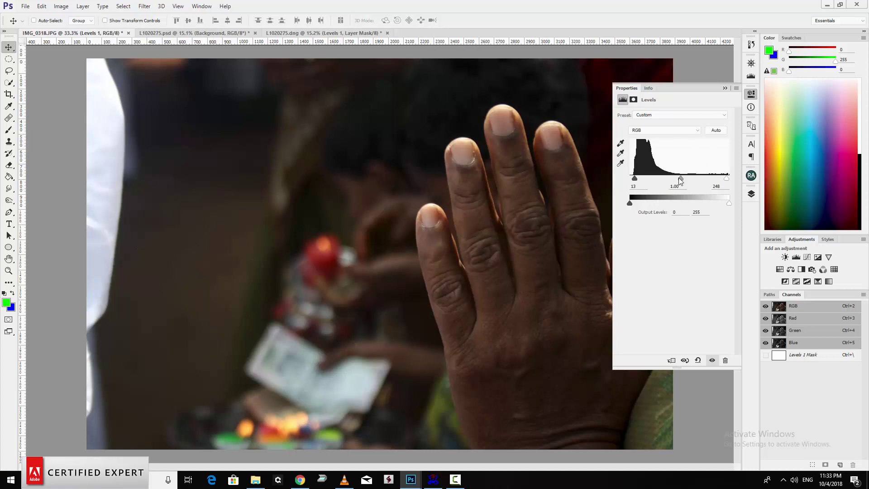
drag(680, 178, 669, 181)
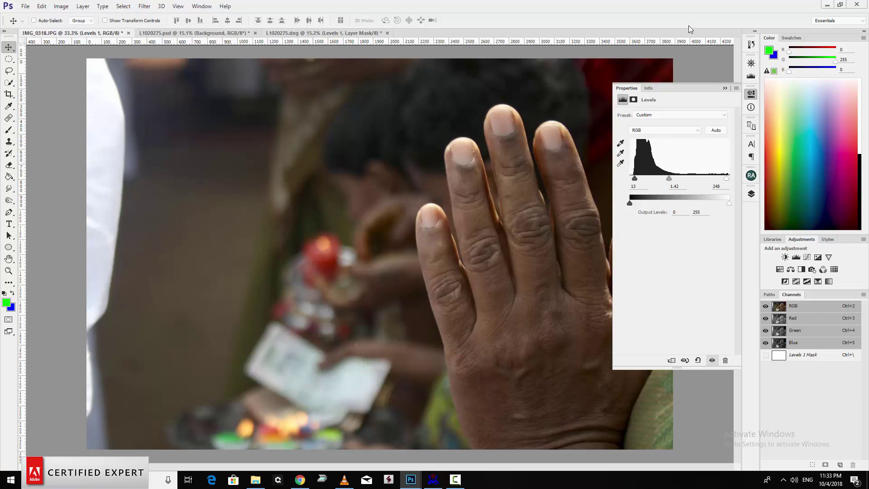
click(750, 77)
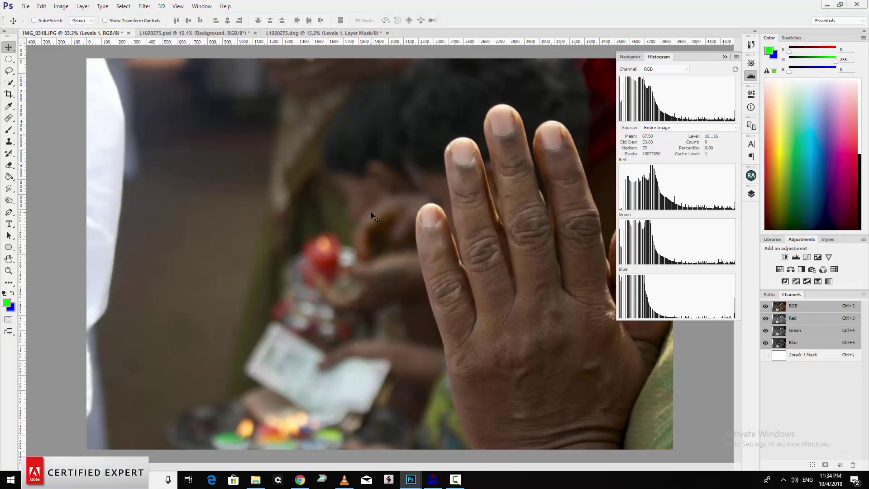
Step: Close the histogram readout and return to the layers list showing Levels 1 above Background
click(725, 57)
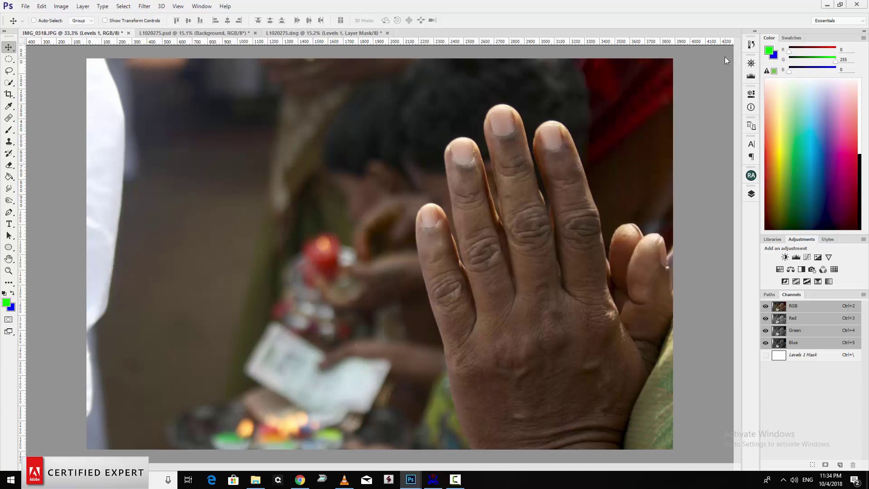
click(750, 194)
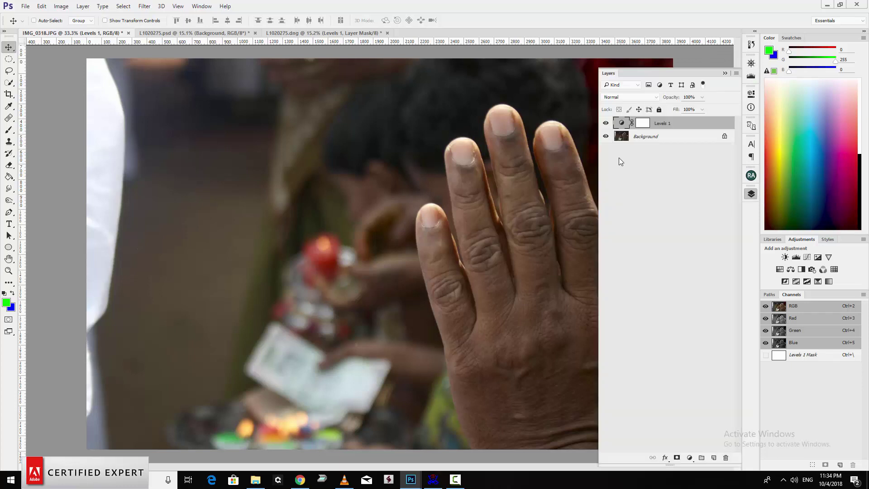
Step: Adjust Levels 1 to midtone 1.33 and white point 202 while checking highlight clipping
double_click(621, 123)
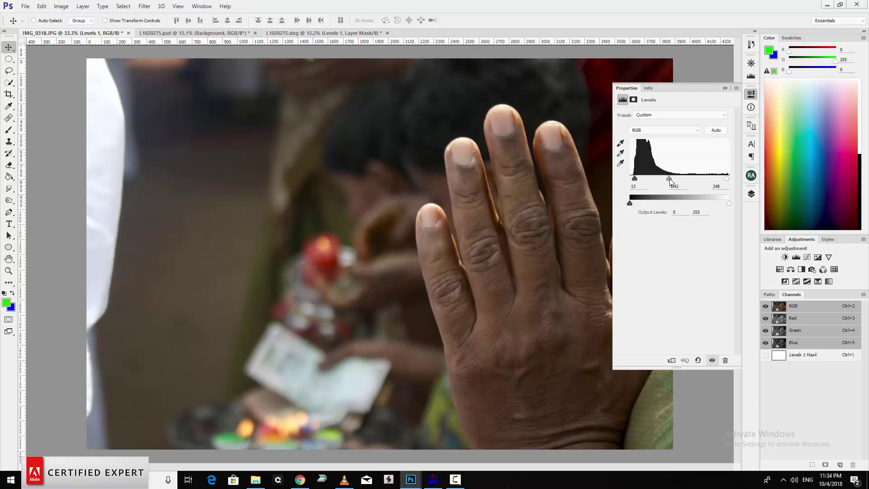
drag(669, 178, 656, 179)
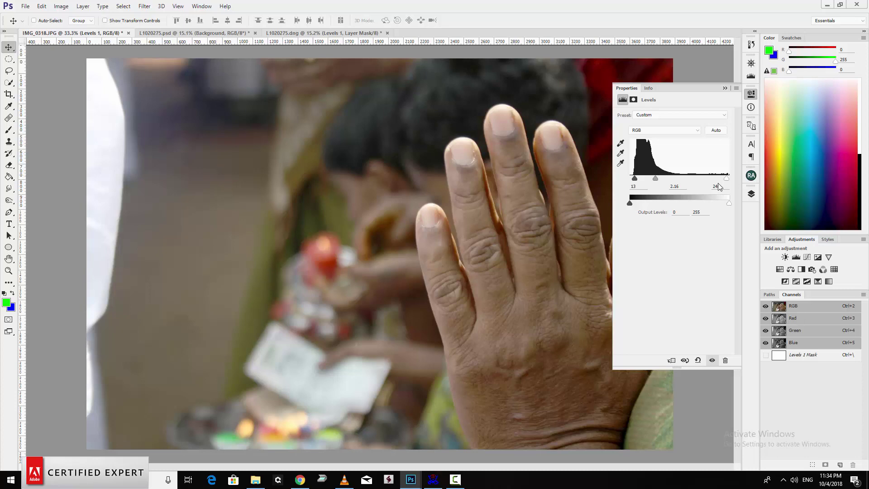
drag(655, 178, 671, 179)
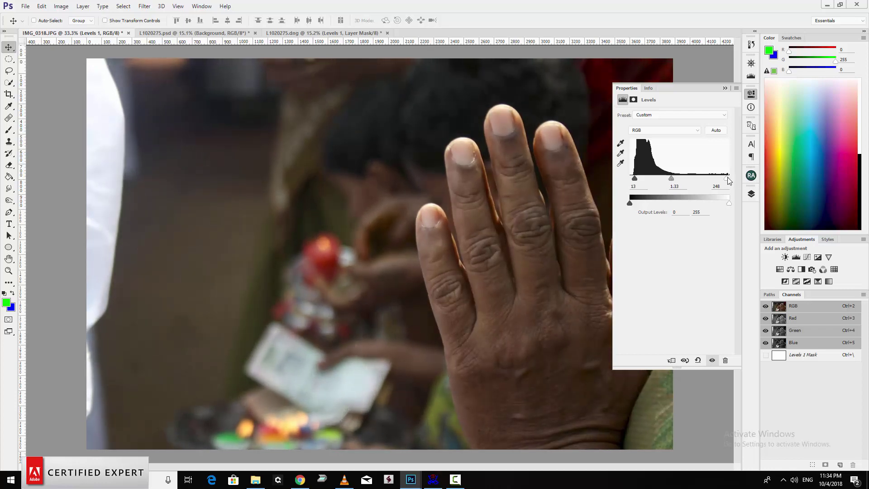
drag(727, 179, 721, 179)
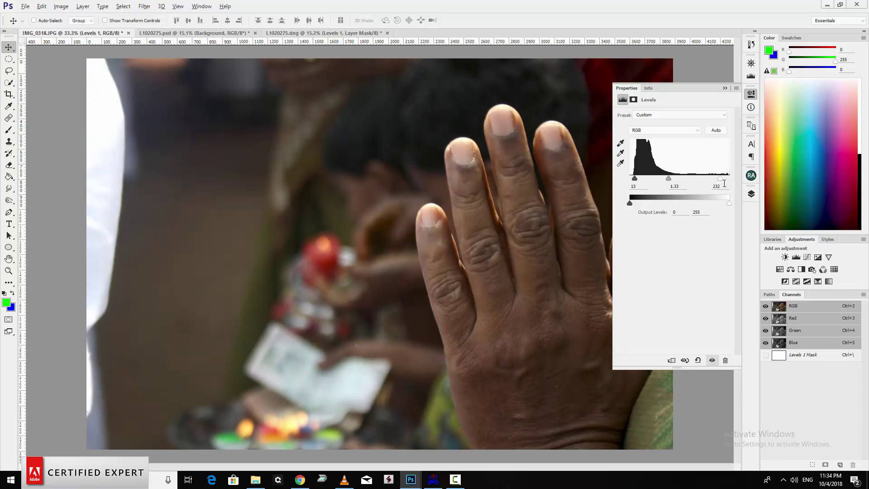
drag(721, 179, 730, 181)
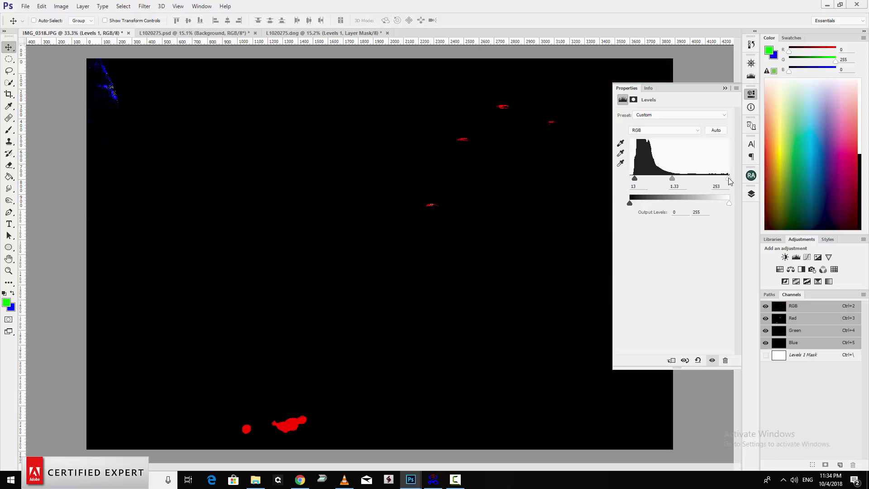
drag(730, 181, 730, 181)
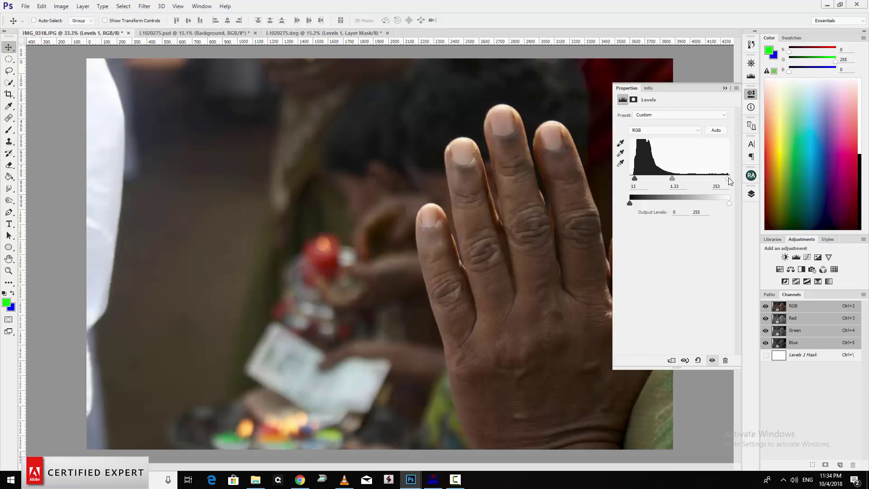
alt+click(729, 181)
drag(728, 179, 709, 182)
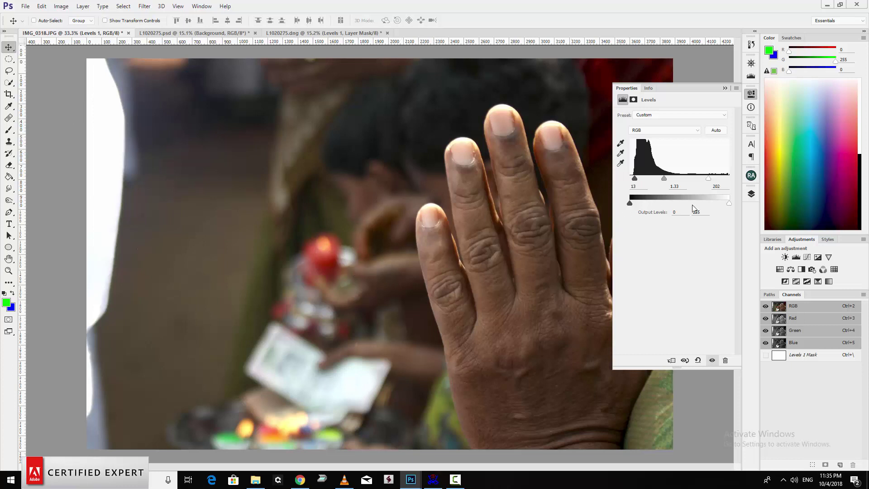
click(712, 361)
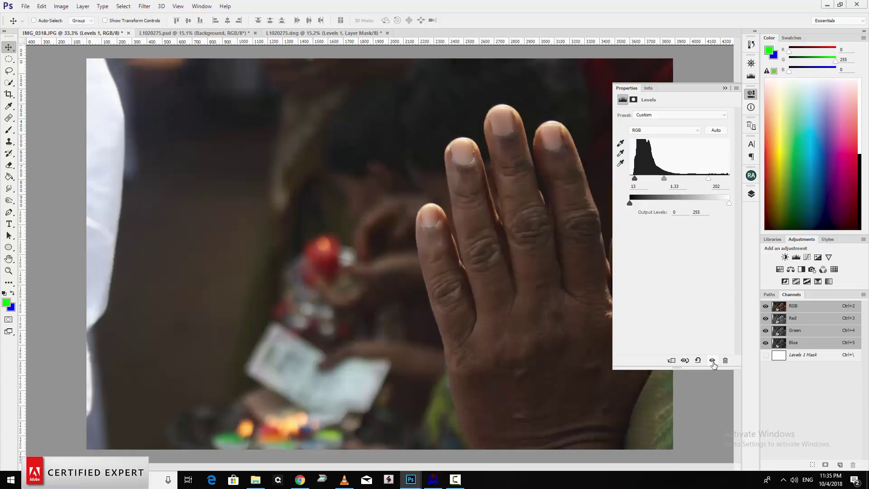
click(712, 361)
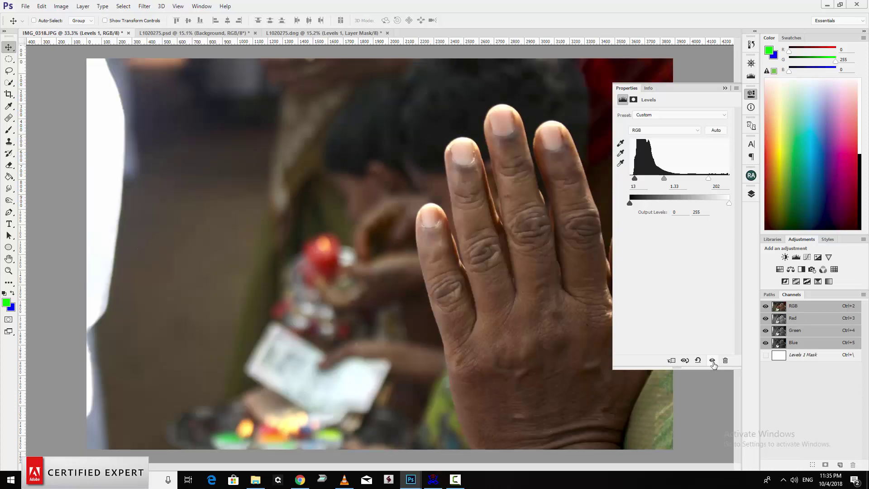
click(711, 360)
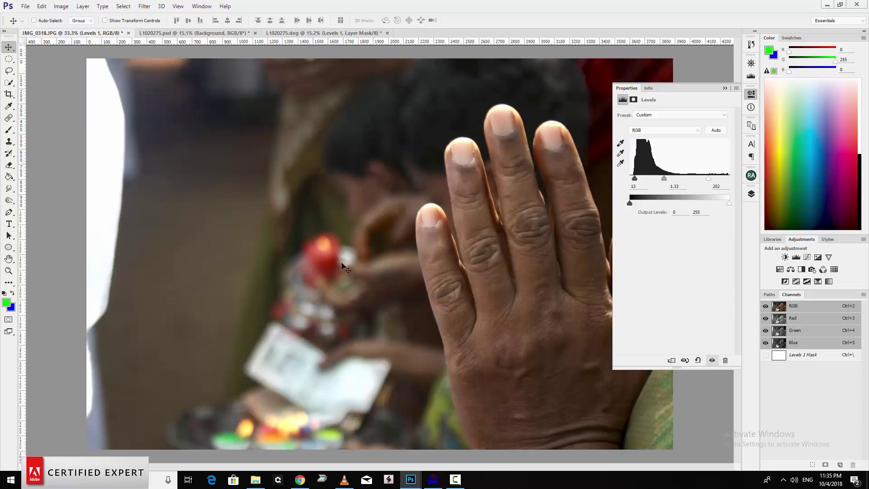